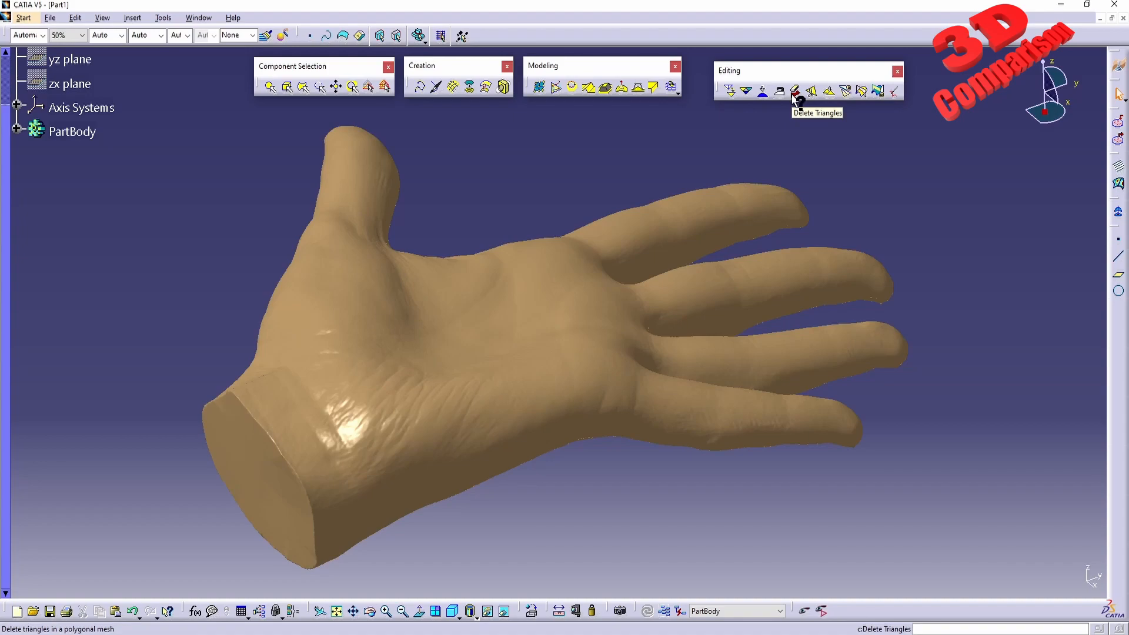
pyautogui.click(792, 94)
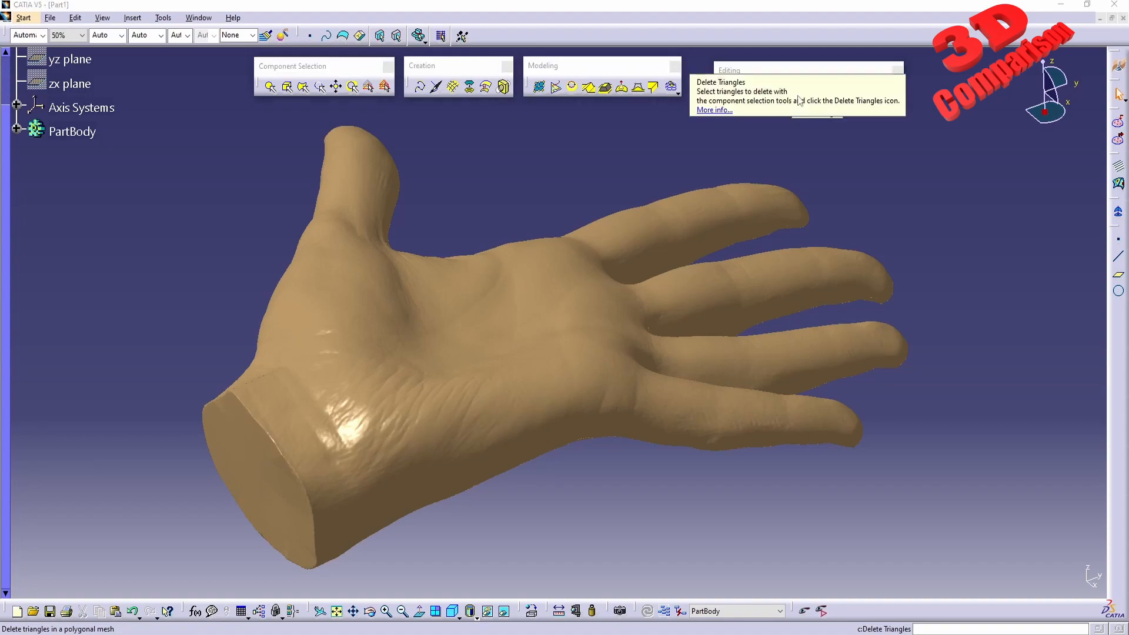
pyautogui.click(830, 155)
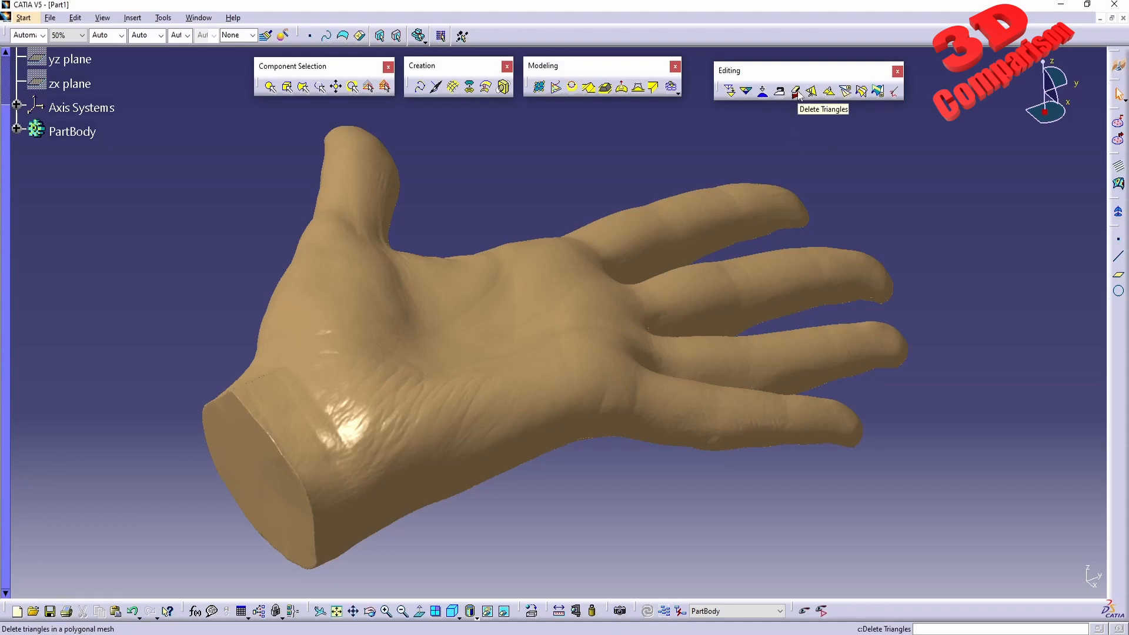
pyautogui.click(797, 93)
pyautogui.click(794, 91)
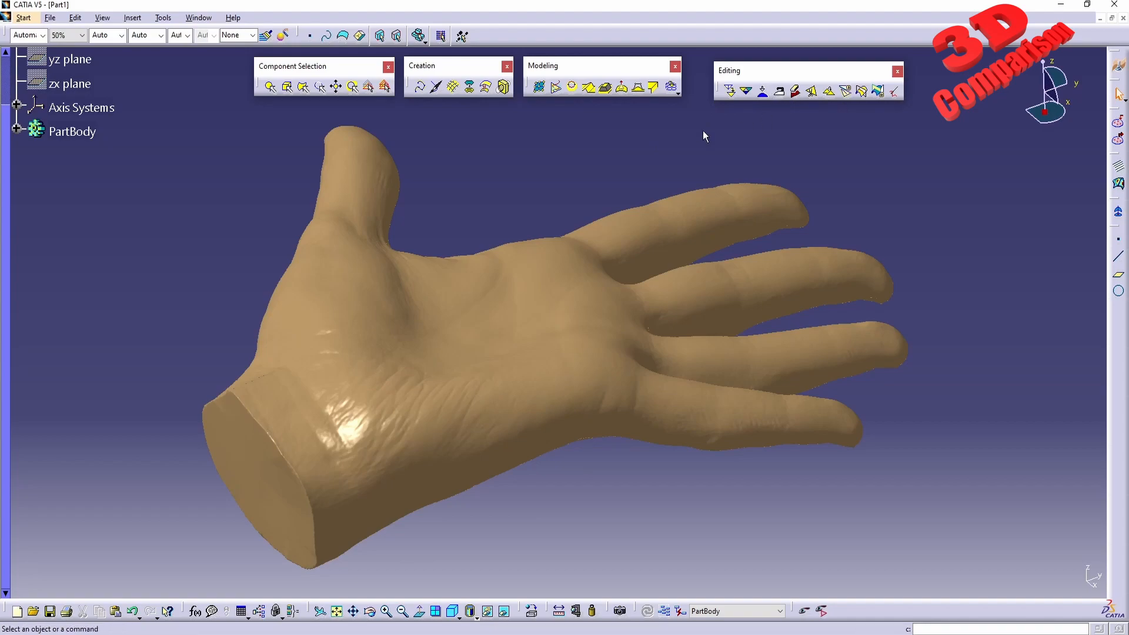
# Brush-select a strip of triangles across the palm side of the wrist with a 5 mm radius and delete them.
pyautogui.click(271, 89)
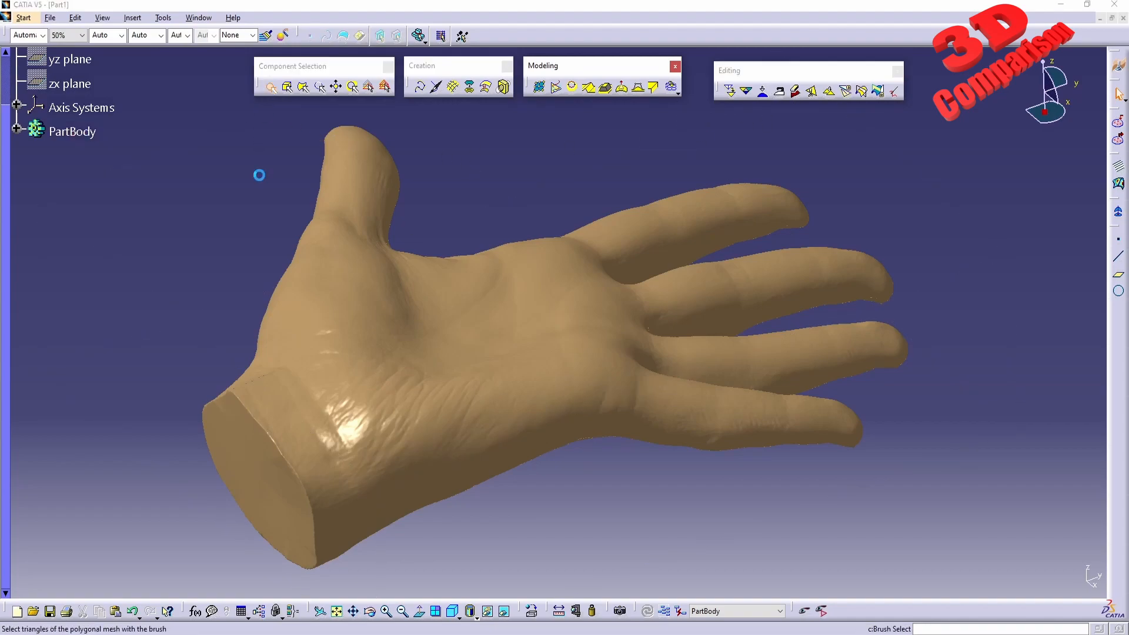
pyautogui.write('5mm')
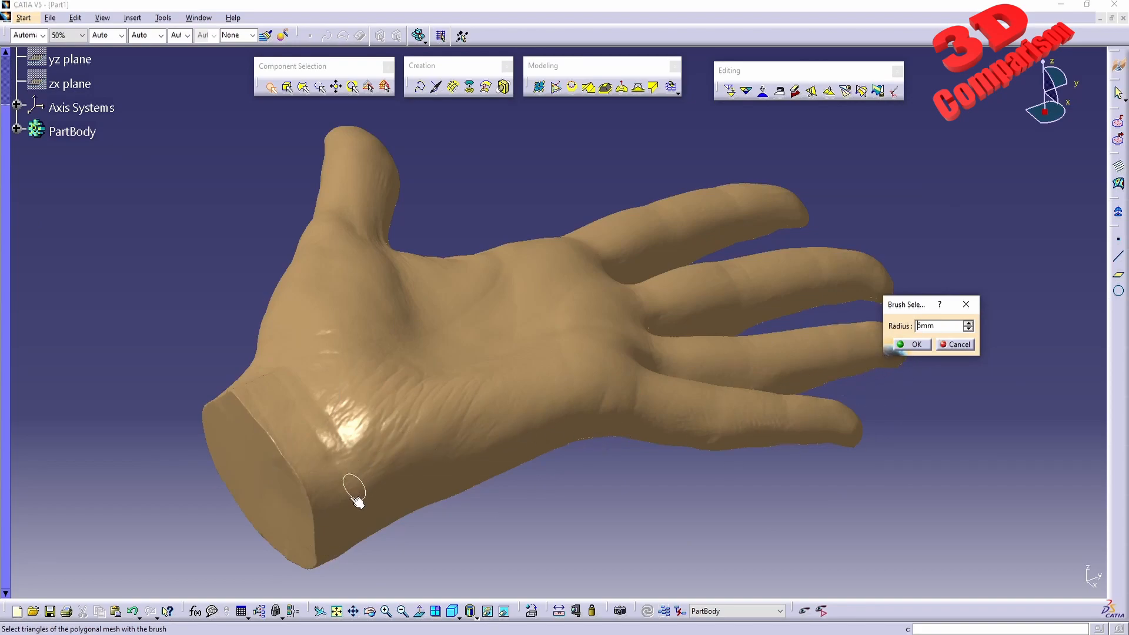
pyautogui.moveTo(357, 486)
pyautogui.mouseDown()
pyautogui.moveTo(281, 395)
pyautogui.moveTo(330, 445)
pyautogui.moveTo(306, 411)
pyautogui.mouseUp()
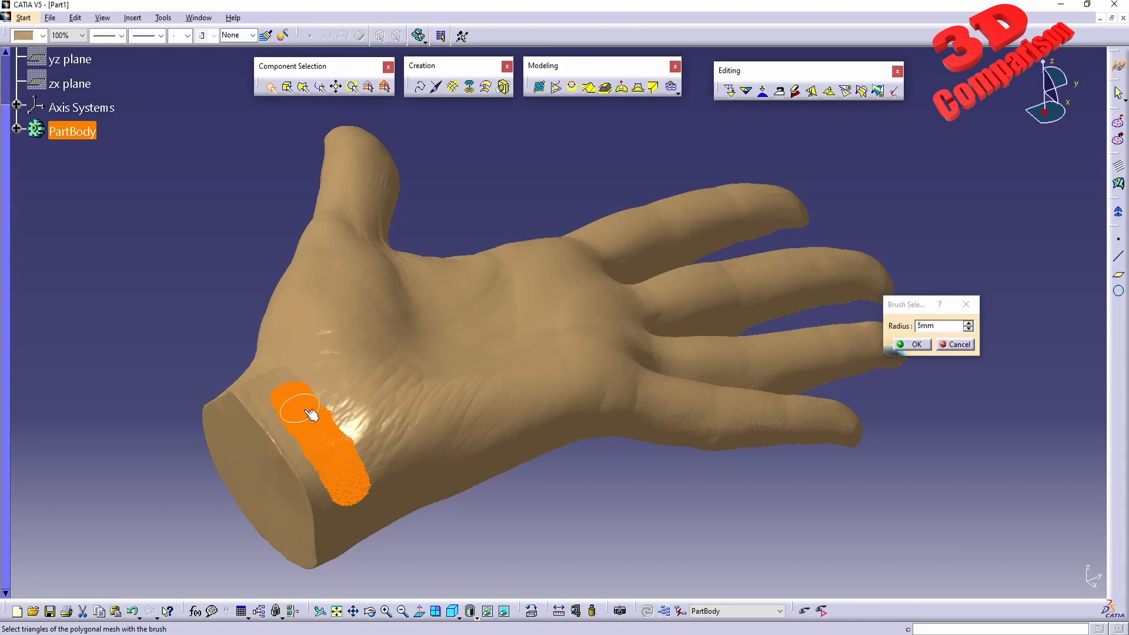
pyautogui.click(915, 344)
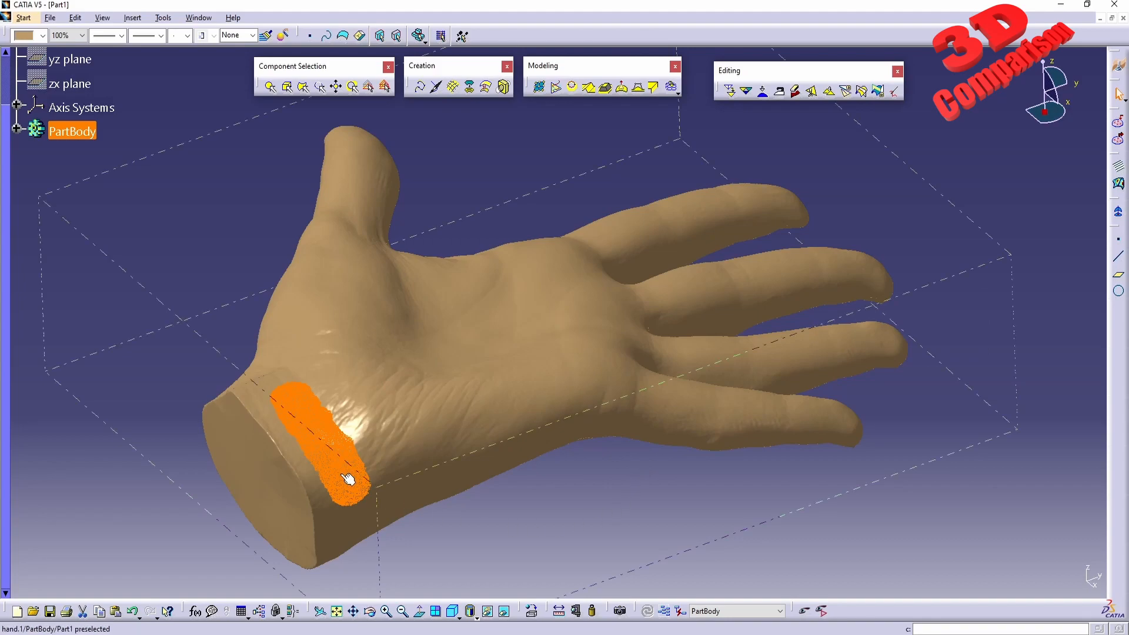
pyautogui.click(797, 92)
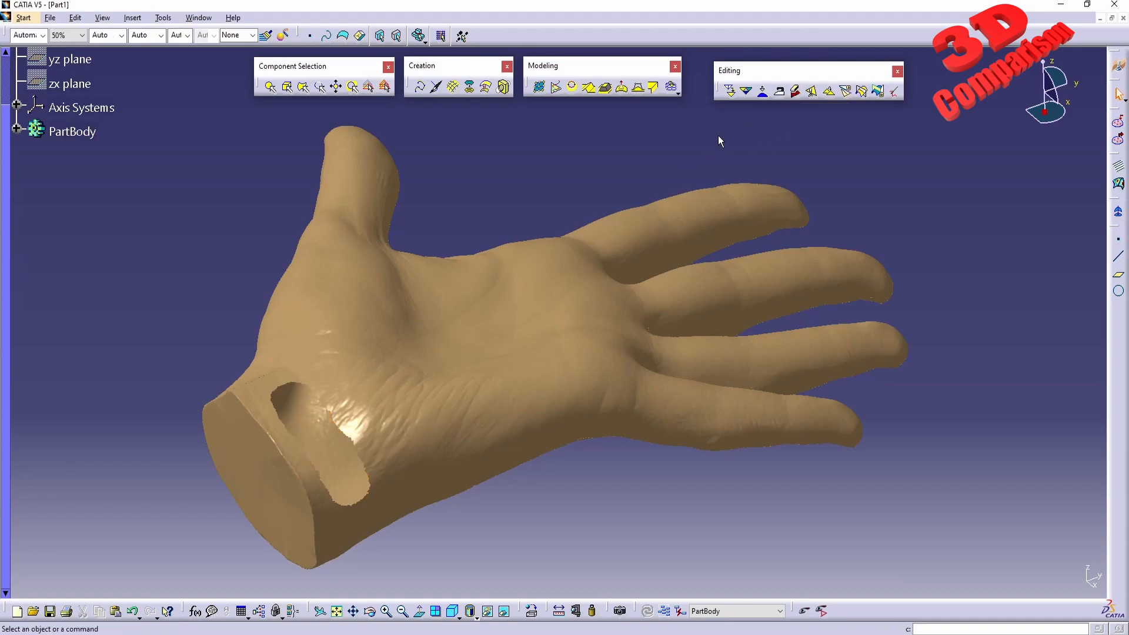
# Brush-select a strip of triangles along the little-finger edge of the palm and delete them.
pyautogui.click(271, 87)
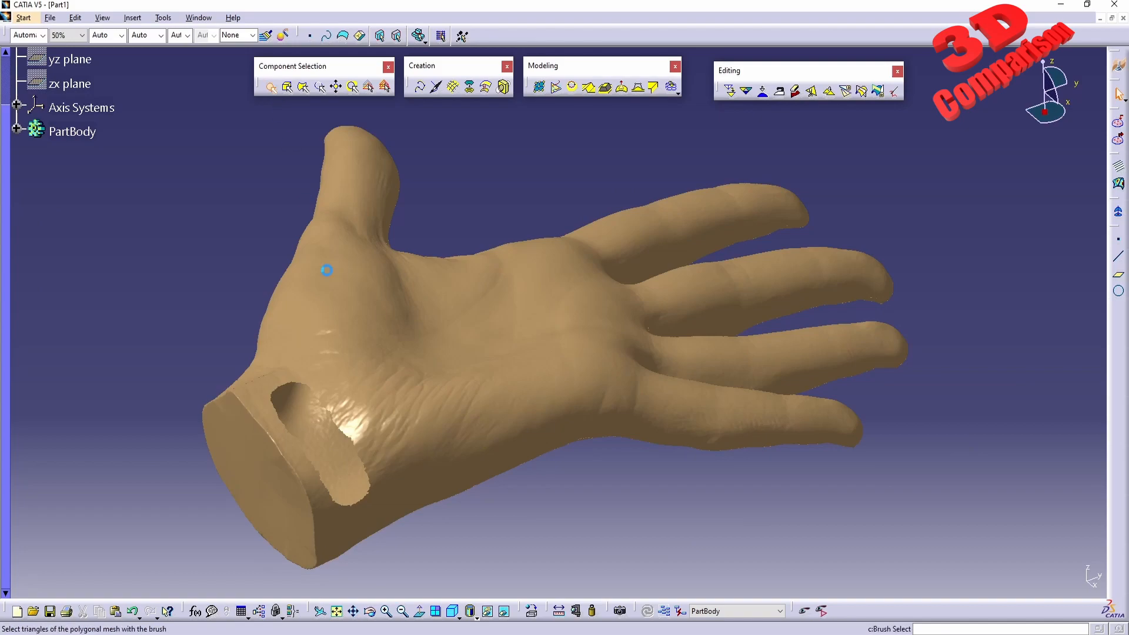
pyautogui.moveTo(450, 475); pyautogui.dragTo(567, 412)
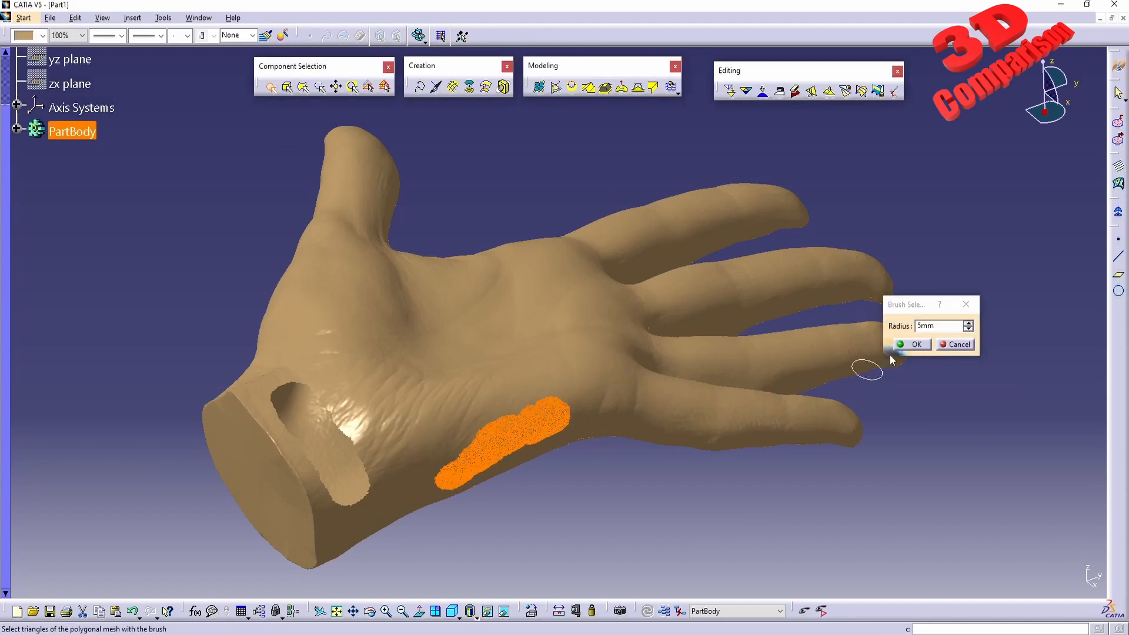
pyautogui.click(908, 345)
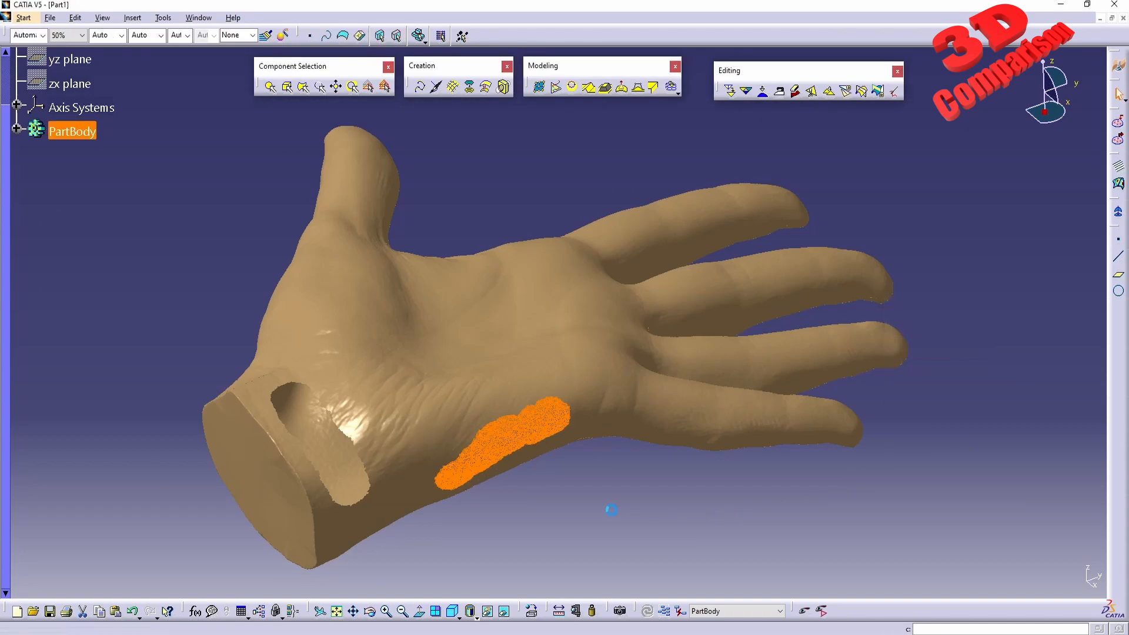
pyautogui.press('Delete')
# Examine both openings in the hand mesh and expand PartBody to show its hand.1 element.
pyautogui.moveTo(471, 479); pyautogui.dragTo(587, 315, button='middle')
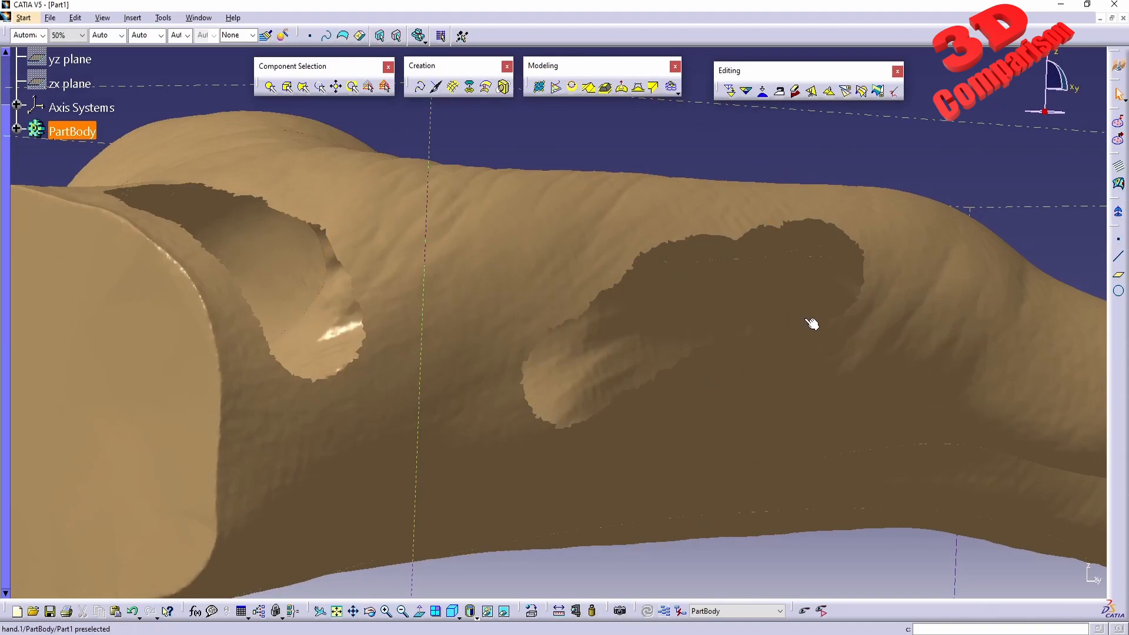
pyautogui.moveTo(788, 307); pyautogui.dragTo(737, 353, button='middle')
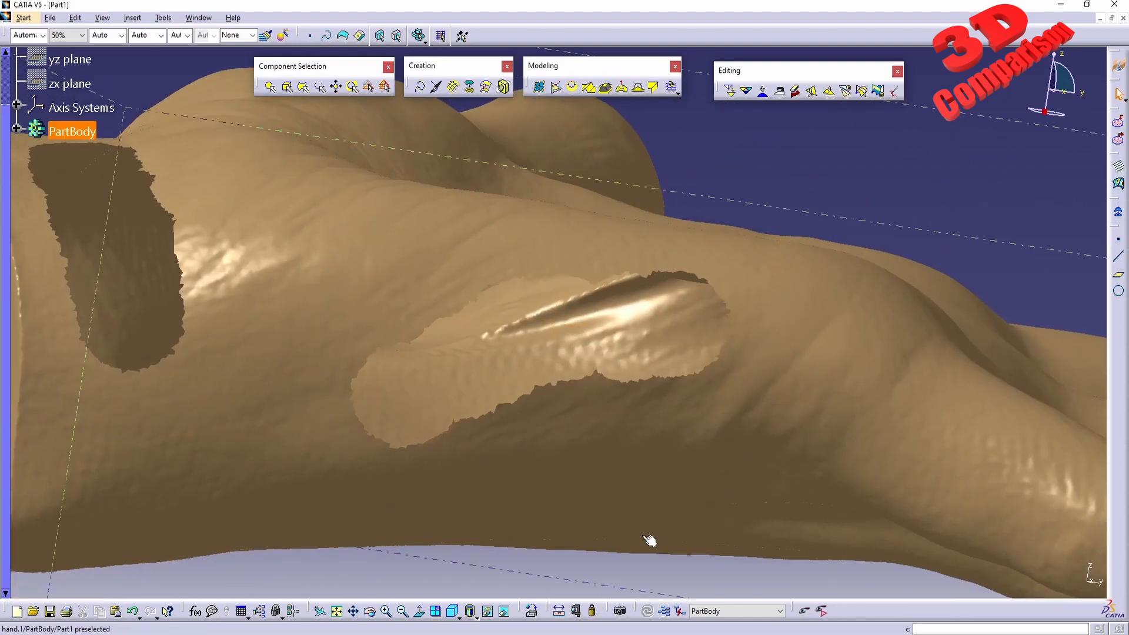
pyautogui.moveTo(468, 368); pyautogui.dragTo(488, 386, button='middle')
pyautogui.click(17, 129)
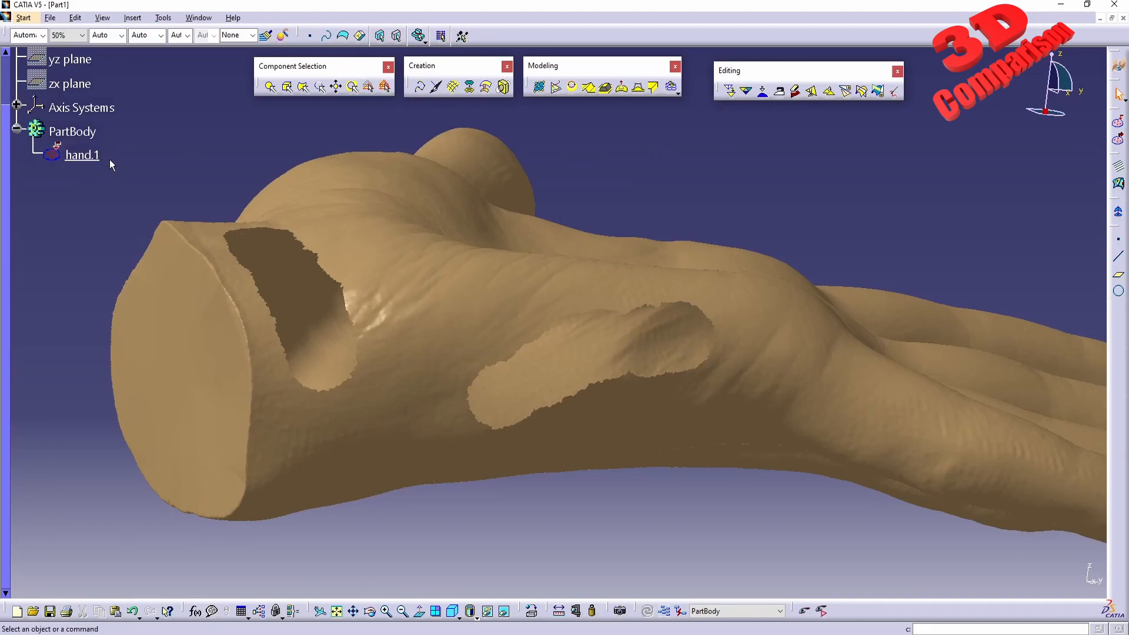
pyautogui.scroll(3, 44, 126)
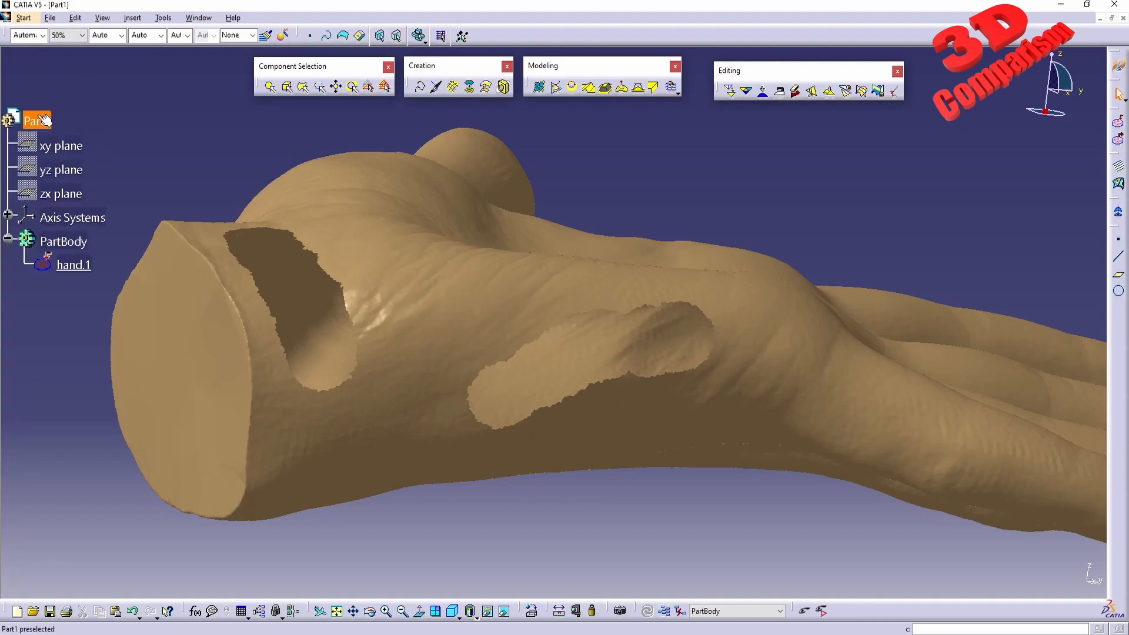
pyautogui.click(83, 266)
# Undo both brushed triangle deletions and their selections on the hand mesh.
pyautogui.click(135, 615)
pyautogui.click(135, 614)
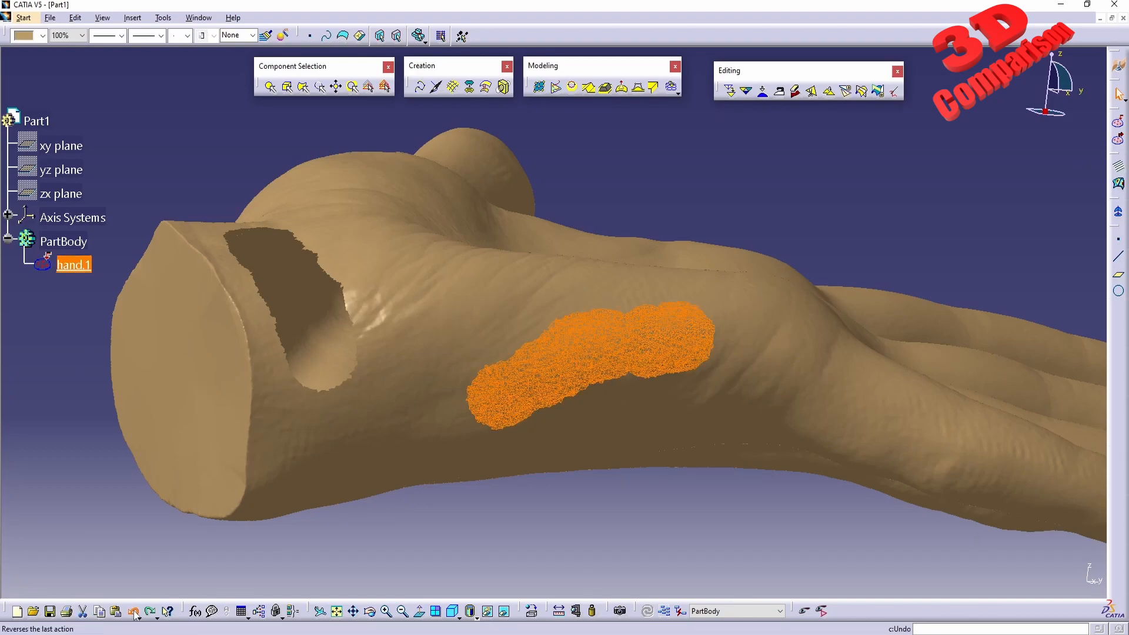
pyautogui.click(134, 613)
pyautogui.moveTo(461, 517); pyautogui.dragTo(411, 420, button='middle')
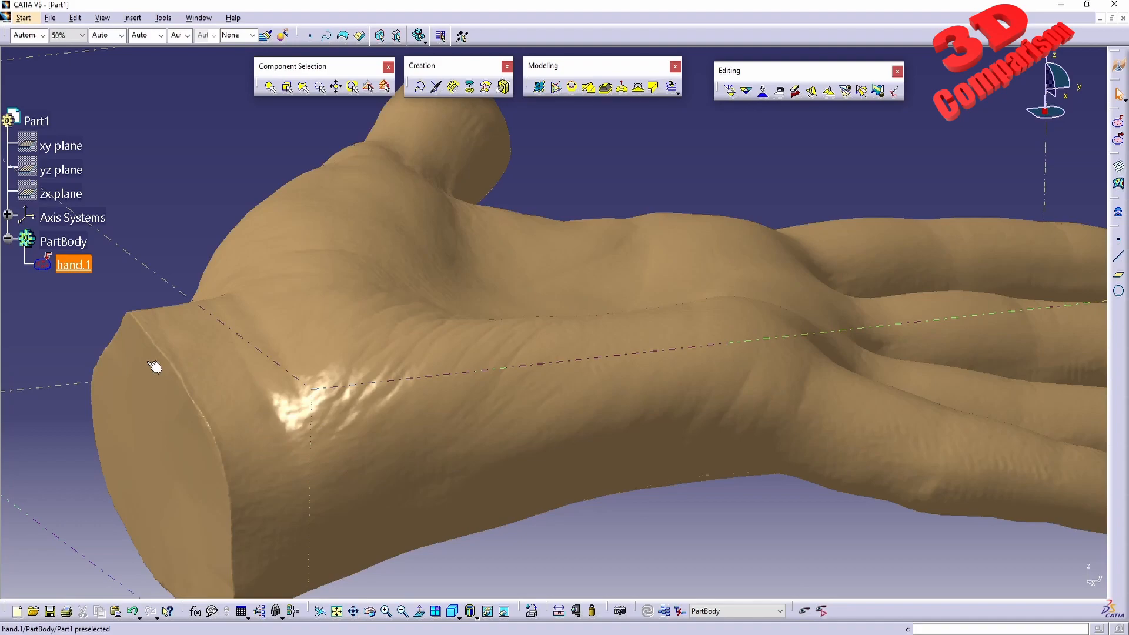
pyautogui.click(156, 611)
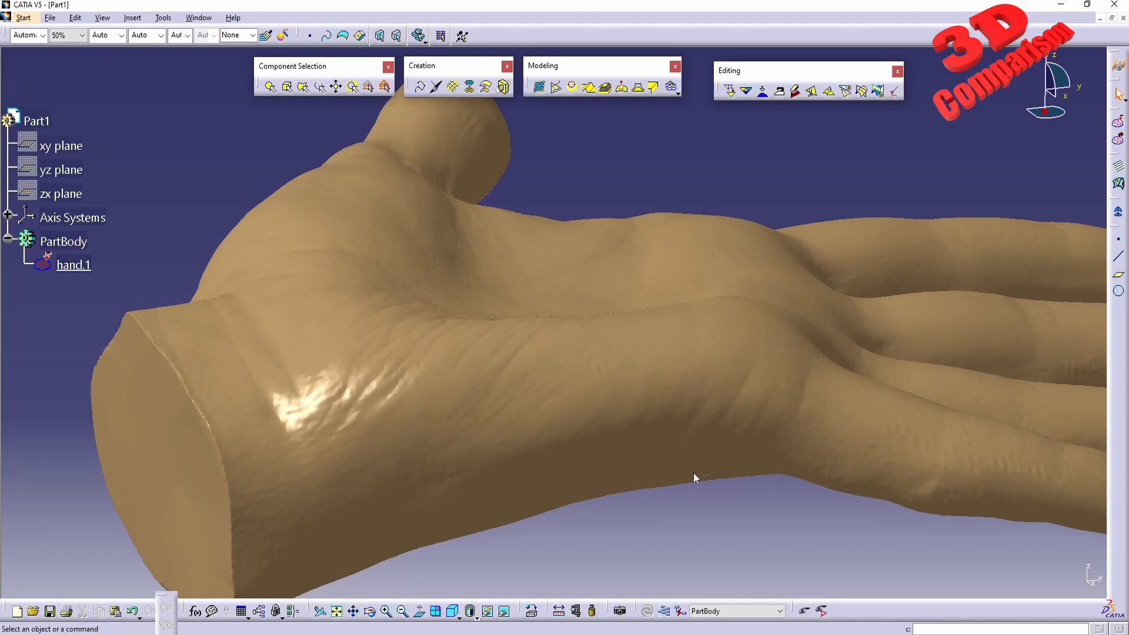
pyautogui.click(423, 247)
pyautogui.moveTo(423, 260); pyautogui.dragTo(518, 358, button='middle')
pyautogui.click(384, 212)
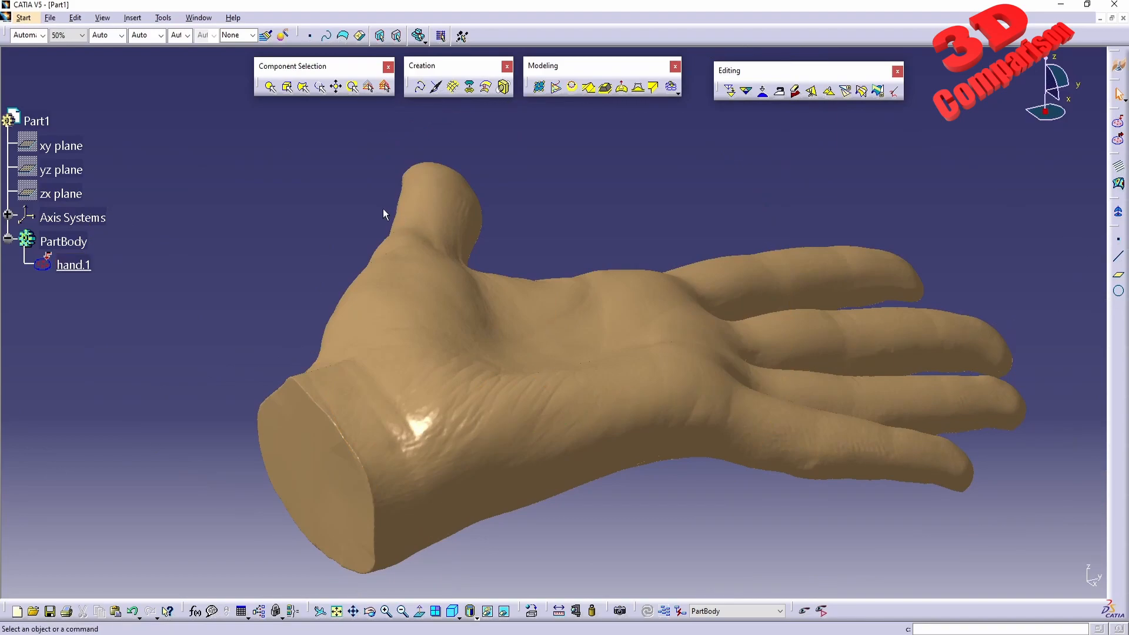
pyautogui.click(310, 93)
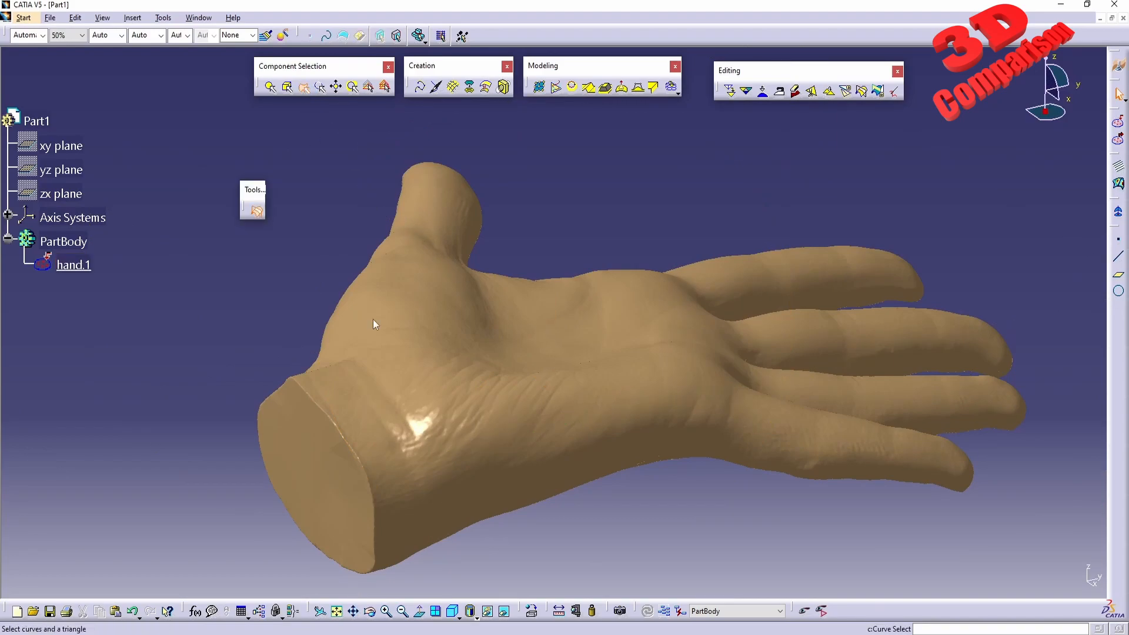
pyautogui.click(312, 93)
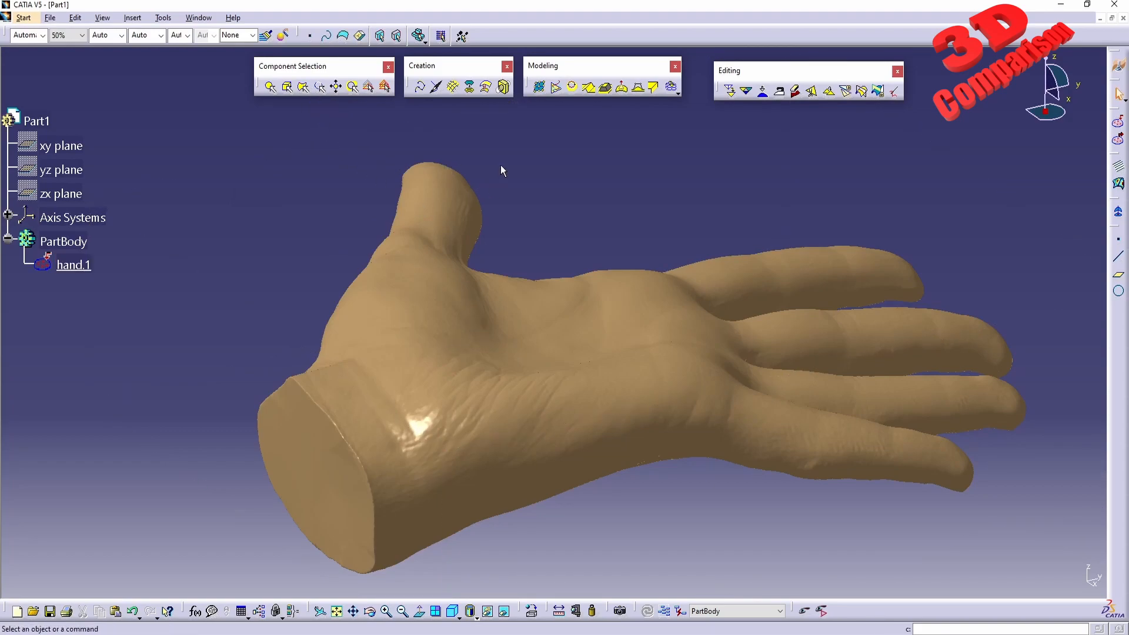
# Paint a closed oval curve on the hand mesh around the hollow of the palm.
pyautogui.click(436, 87)
pyautogui.moveTo(565, 295)
pyautogui.mouseDown(button='middle')
pyautogui.moveTo(517, 360)
pyautogui.moveTo(557, 308)
pyautogui.moveTo(534, 344)
pyautogui.mouseUp(button='middle')
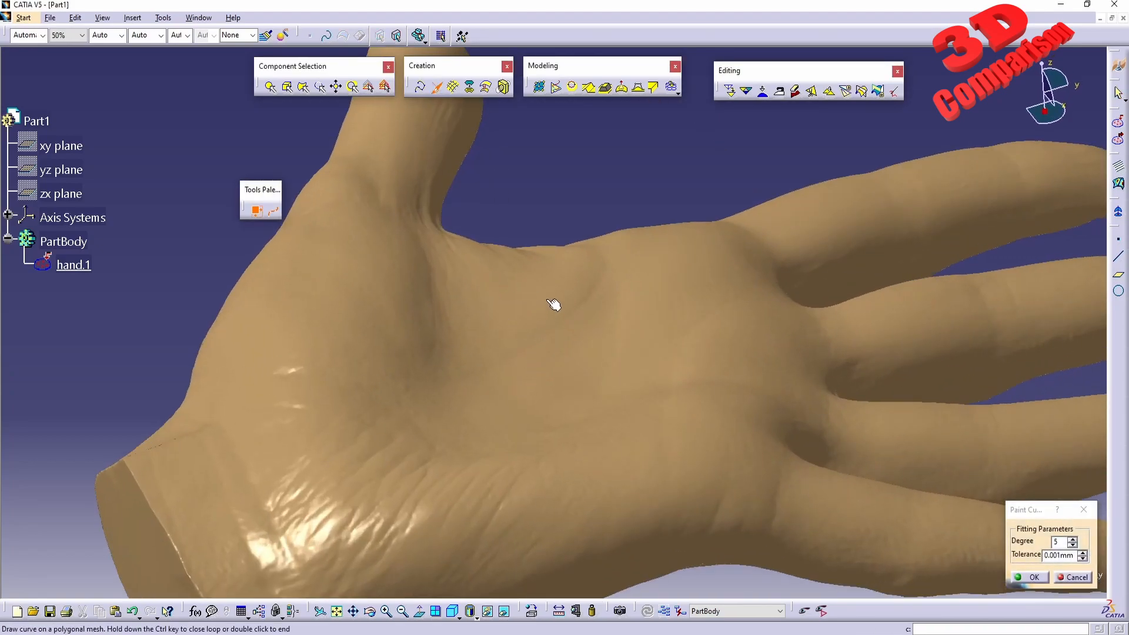
pyautogui.moveTo(585, 294)
pyautogui.mouseDown()
pyautogui.moveTo(398, 302)
pyautogui.moveTo(345, 340)
pyautogui.moveTo(321, 404)
pyautogui.mouseUp()
pyautogui.moveTo(324, 439)
pyautogui.mouseDown()
pyautogui.moveTo(442, 475)
pyautogui.moveTo(554, 488)
pyautogui.moveTo(646, 463)
pyautogui.moveTo(734, 414)
pyautogui.moveTo(756, 335)
pyautogui.moveTo(724, 308)
pyautogui.mouseUp()
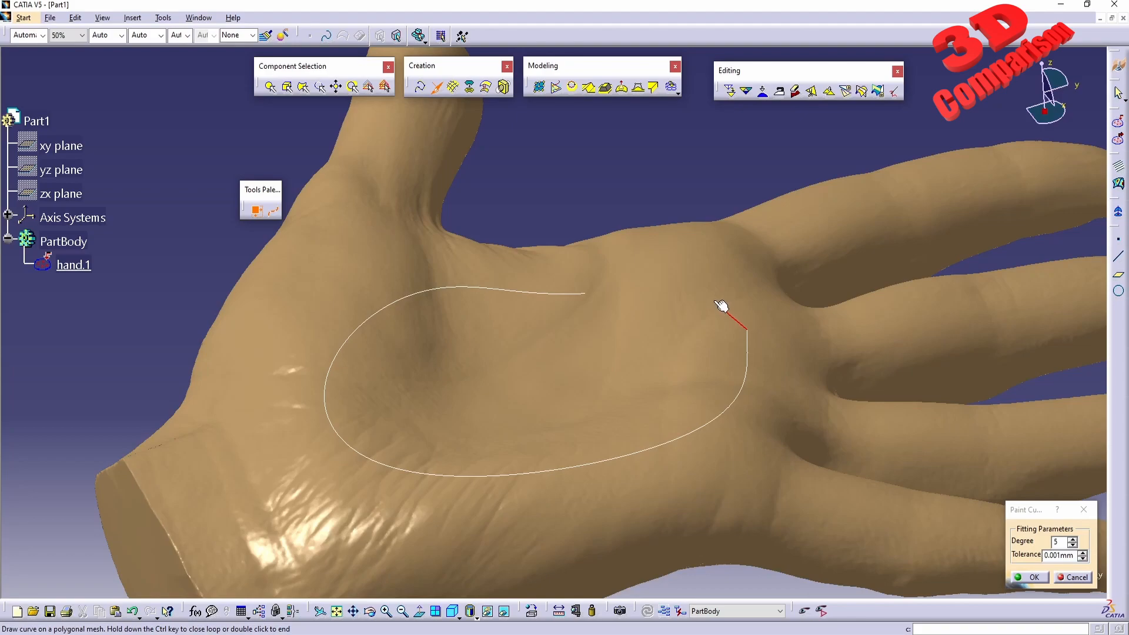
pyautogui.keyDown('ctrl'); pyautogui.doubleClick(665, 298); pyautogui.keyUp('ctrl')
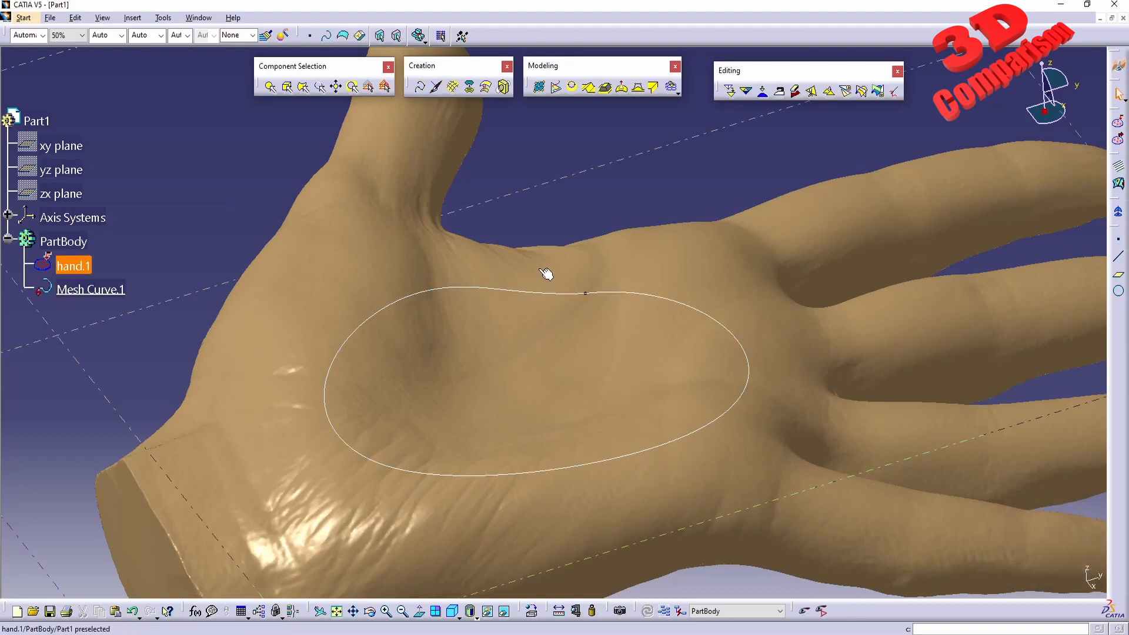
# Use Curve Select with the closed palm curve to select the triangles inside it, and delete them.
pyautogui.moveTo(486, 412); pyautogui.dragTo(453, 235, button='middle')
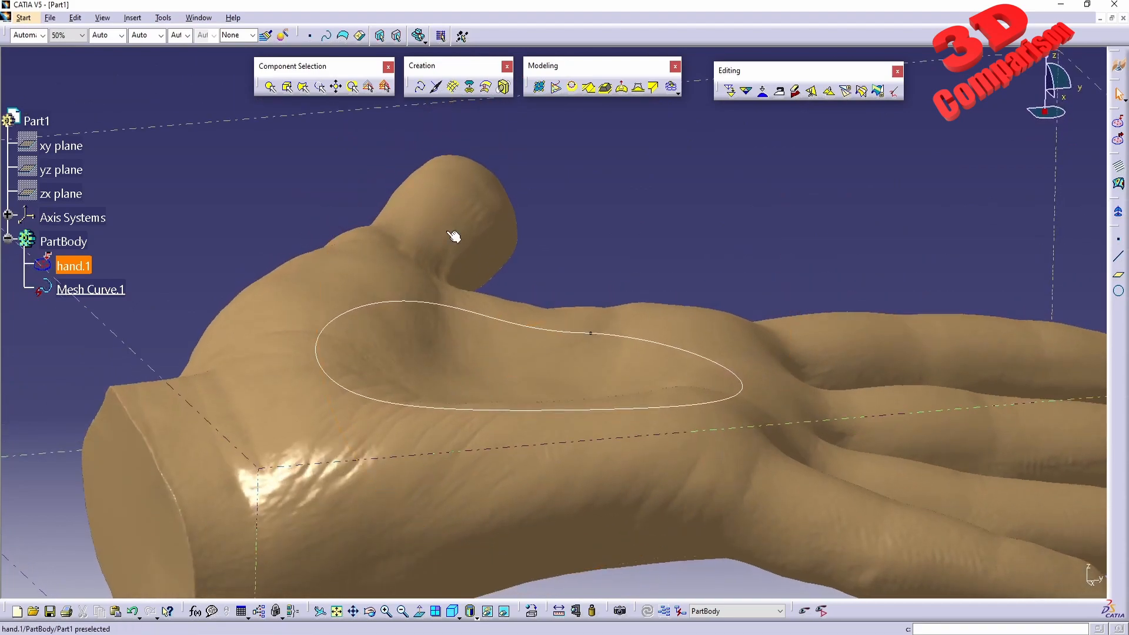
pyautogui.click(312, 92)
pyautogui.moveTo(466, 285); pyautogui.dragTo(485, 369, button='middle')
pyautogui.click(553, 275)
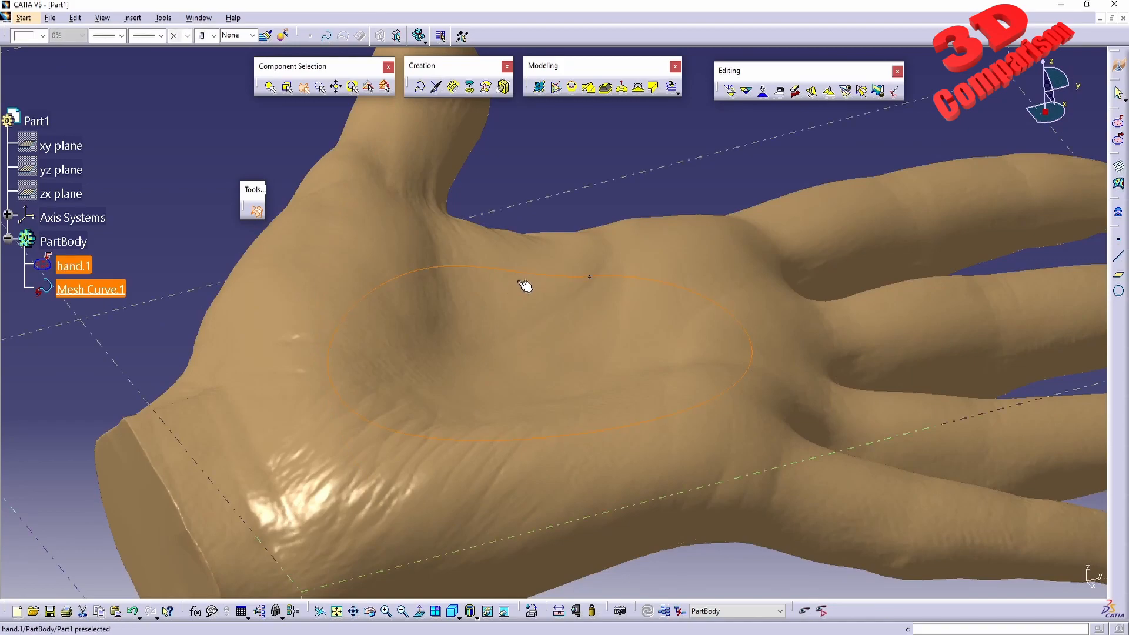
pyautogui.click(507, 312)
pyautogui.click(582, 315)
pyautogui.moveTo(512, 307); pyautogui.dragTo(542, 383, button='middle')
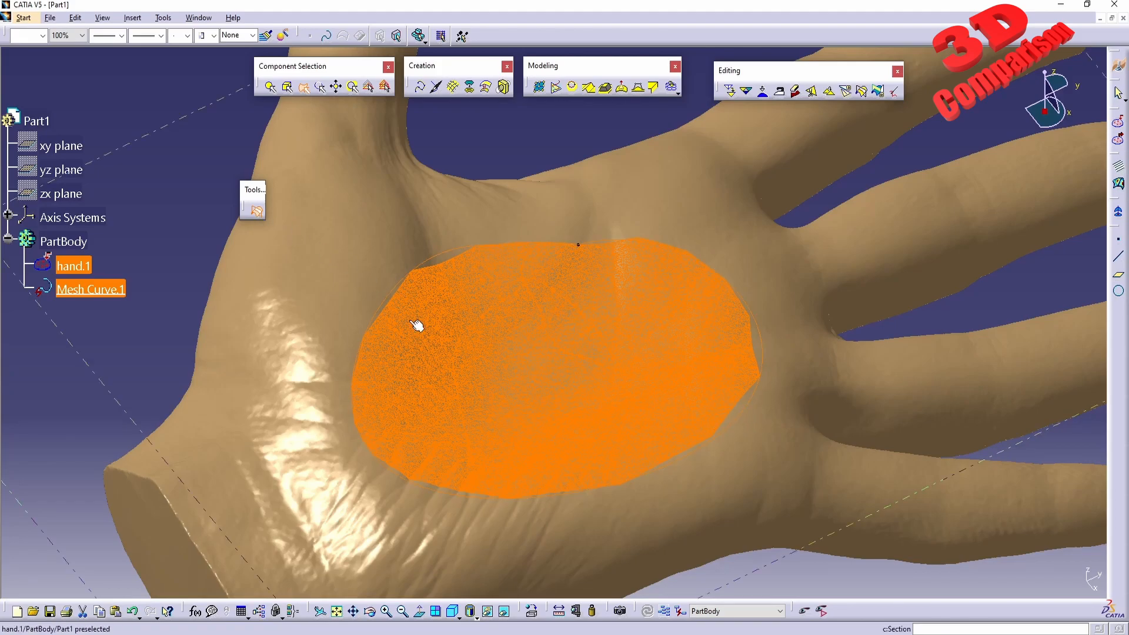
pyautogui.keyDown('ctrl'); pyautogui.moveTo(420, 334); pyautogui.dragTo(420, 376, button='middle'); pyautogui.keyUp('ctrl')
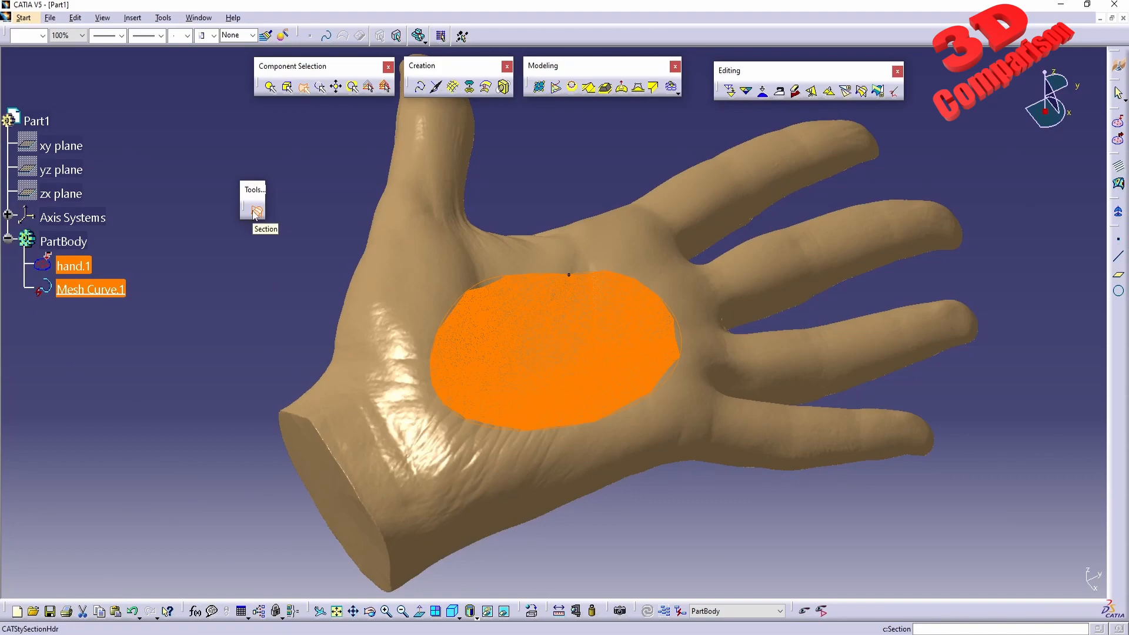
pyautogui.click(305, 89)
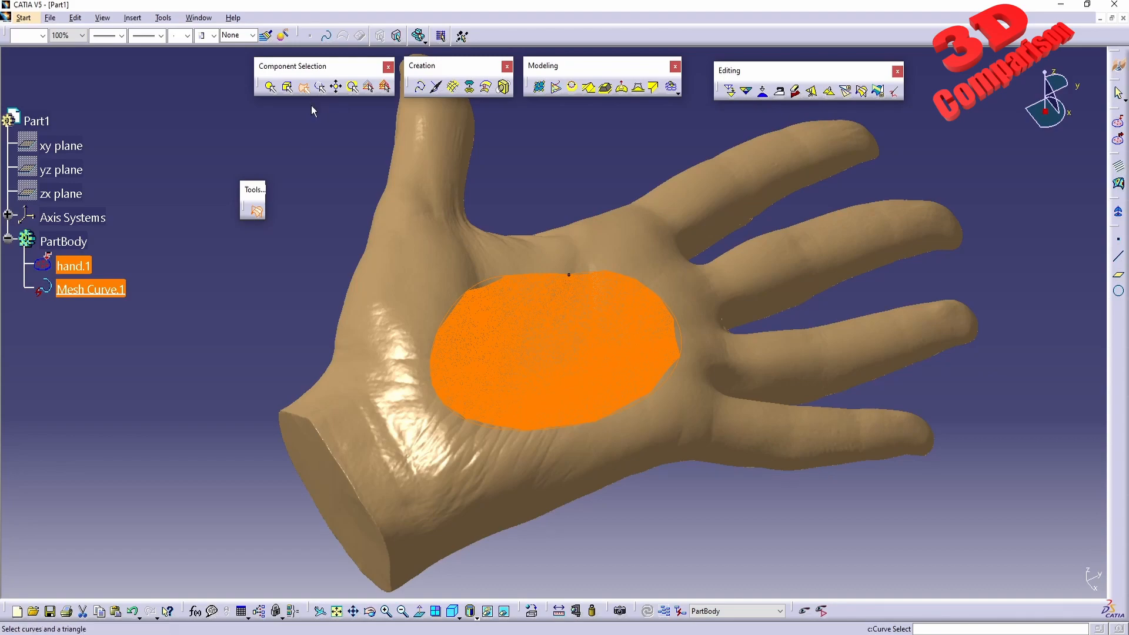
pyautogui.click(798, 92)
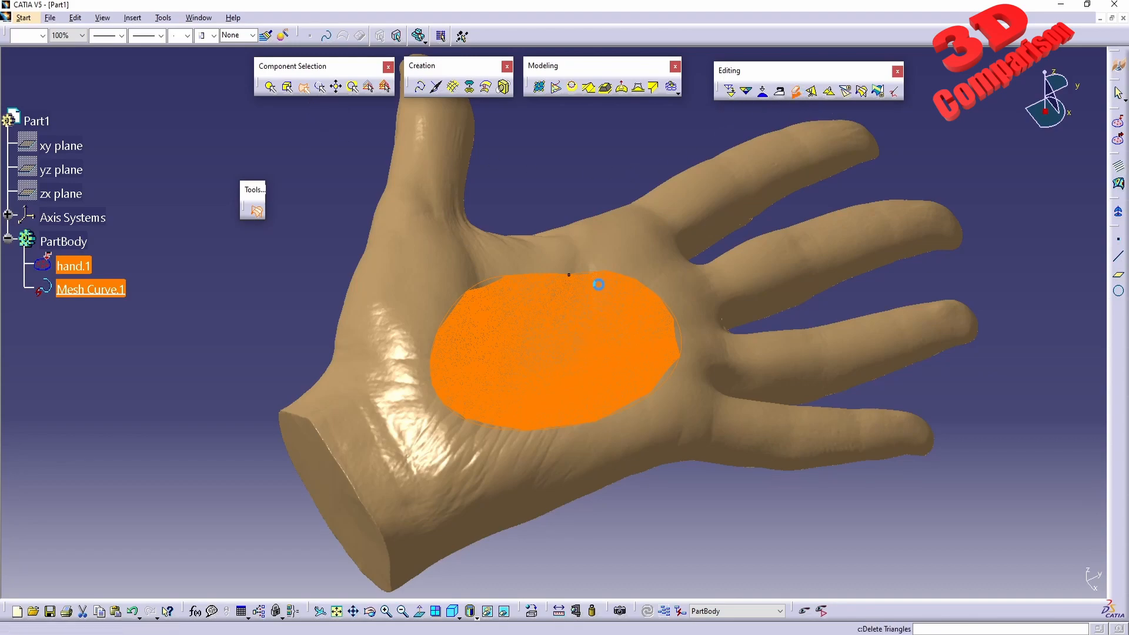
# Hide Mesh Curve.1 so that only the cut hand mesh is displayed.
pyautogui.moveTo(581, 380); pyautogui.dragTo(494, 223, button='middle')
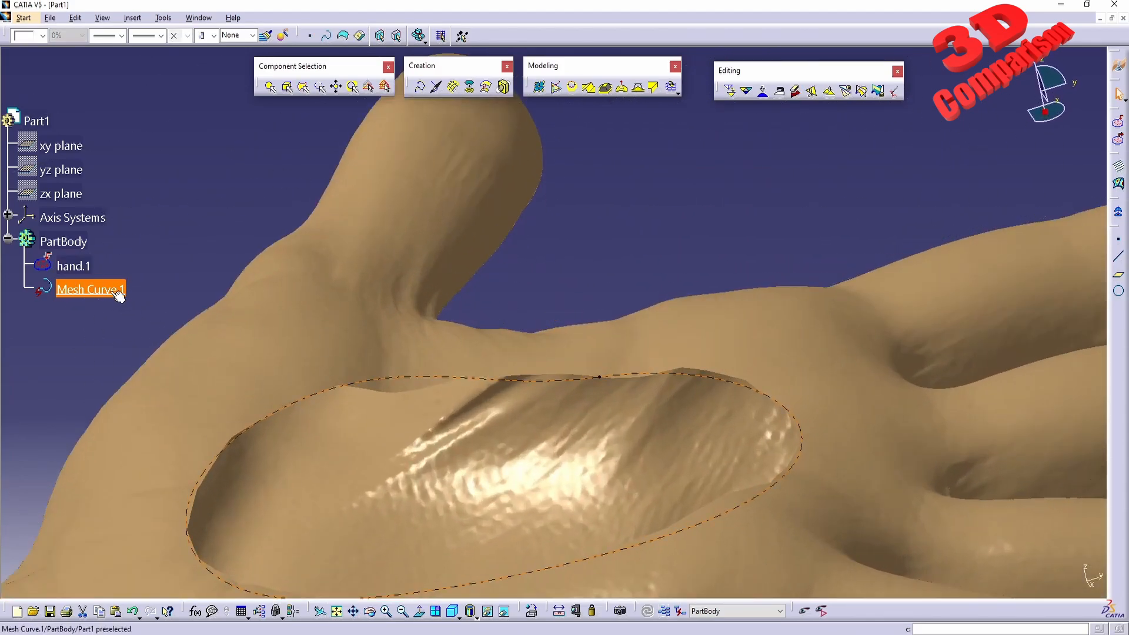
pyautogui.rightClick(87, 288)
pyautogui.click(125, 327)
pyautogui.moveTo(705, 369); pyautogui.dragTo(724, 285, button='middle')
pyautogui.moveTo(704, 344); pyautogui.dragTo(630, 373, button='middle')
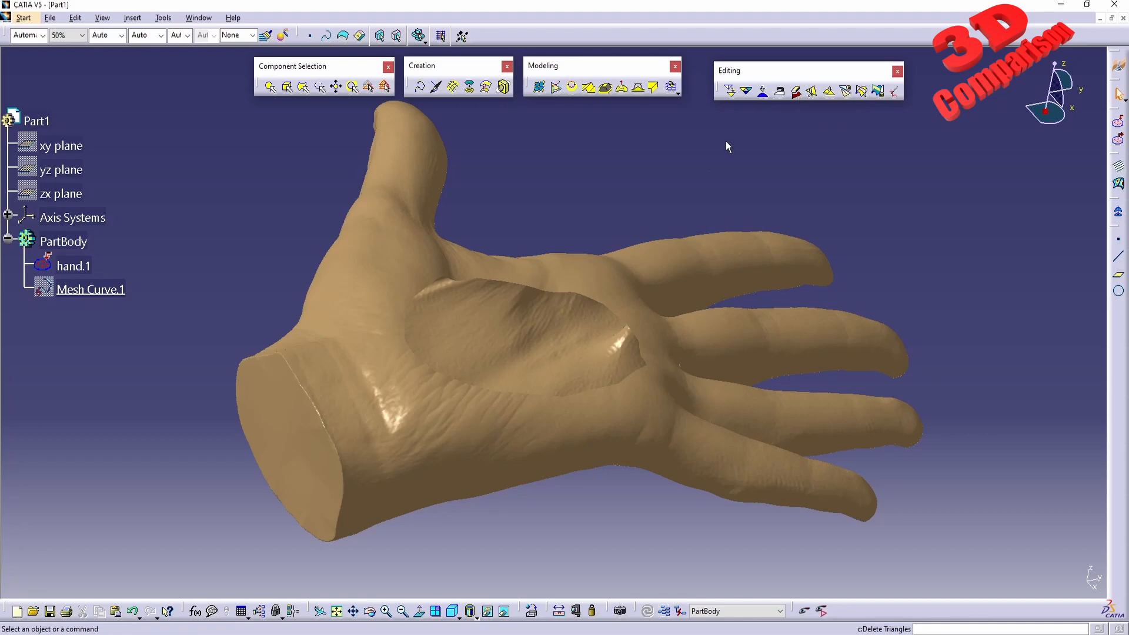
pyautogui.moveTo(598, 580); pyautogui.dragTo(41, 328)
pyautogui.moveTo(566, 238); pyautogui.dragTo(13, 37)
pyautogui.moveTo(632, 577); pyautogui.dragTo(1043, 338)
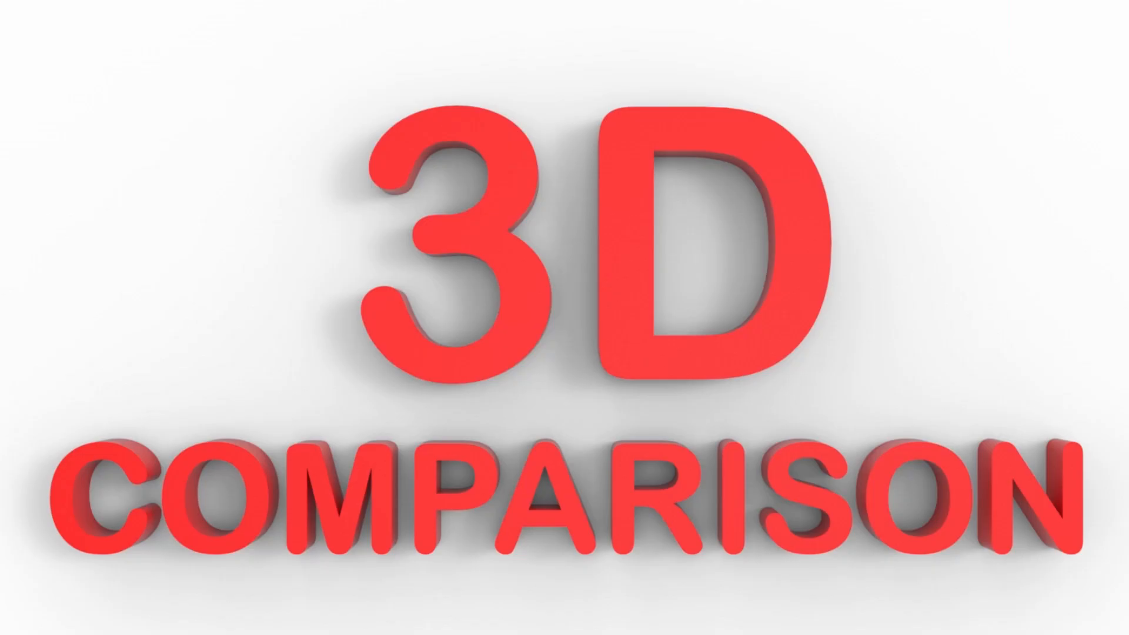